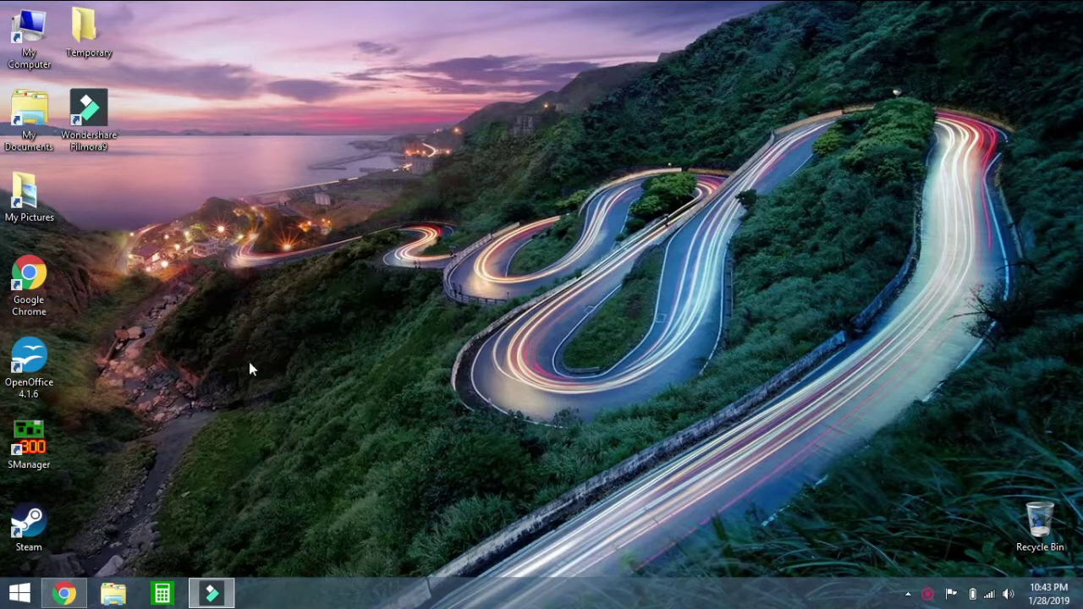
Step: Search the Windows 8.1 apps view for 'control' and launch Control Panel
click(18, 594)
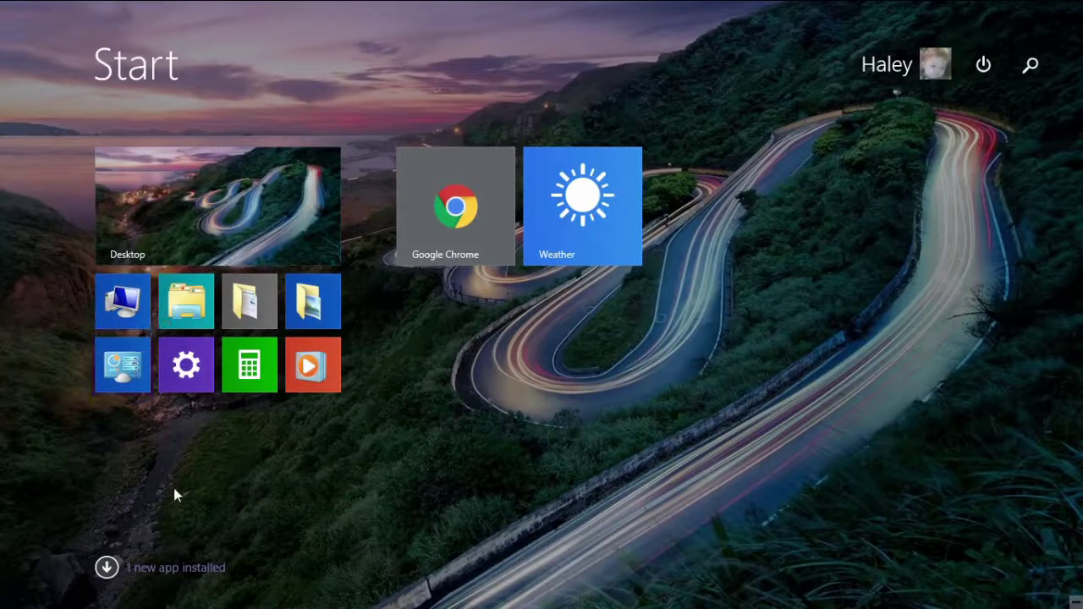
click(105, 560)
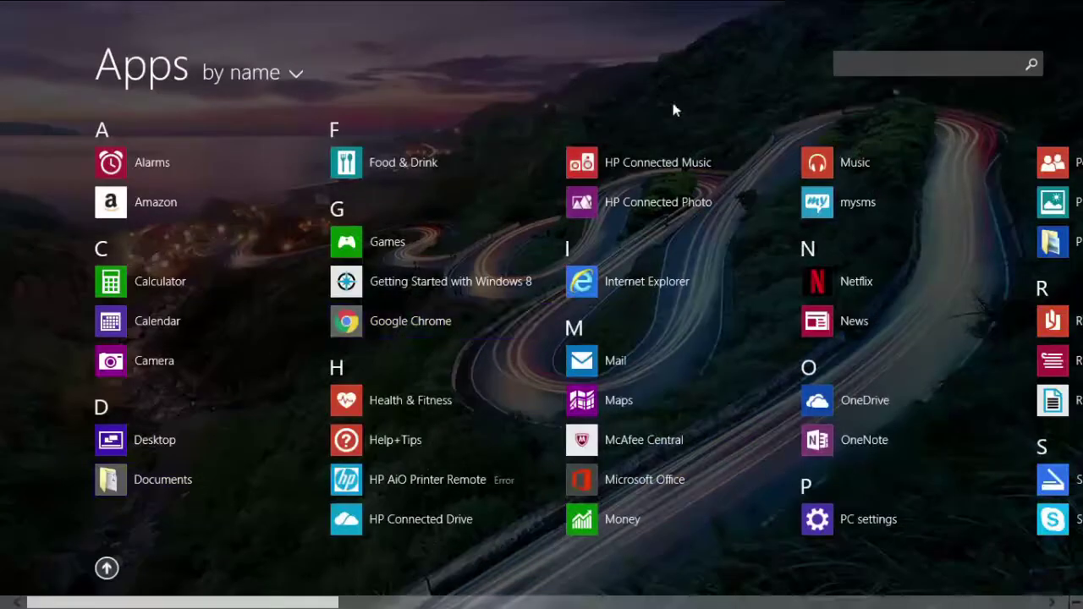
click(886, 60)
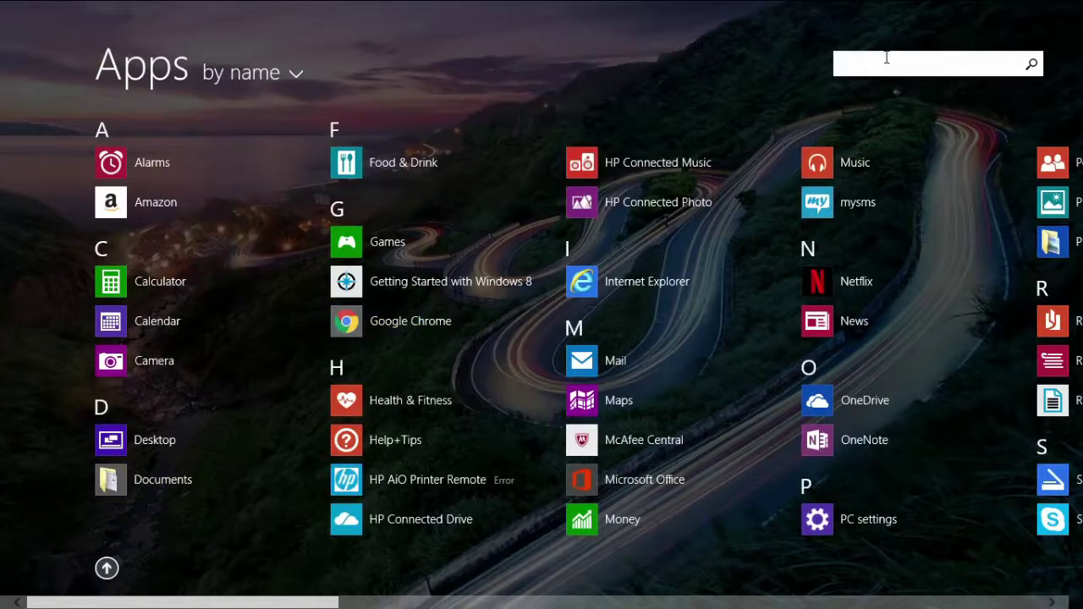
text(control)
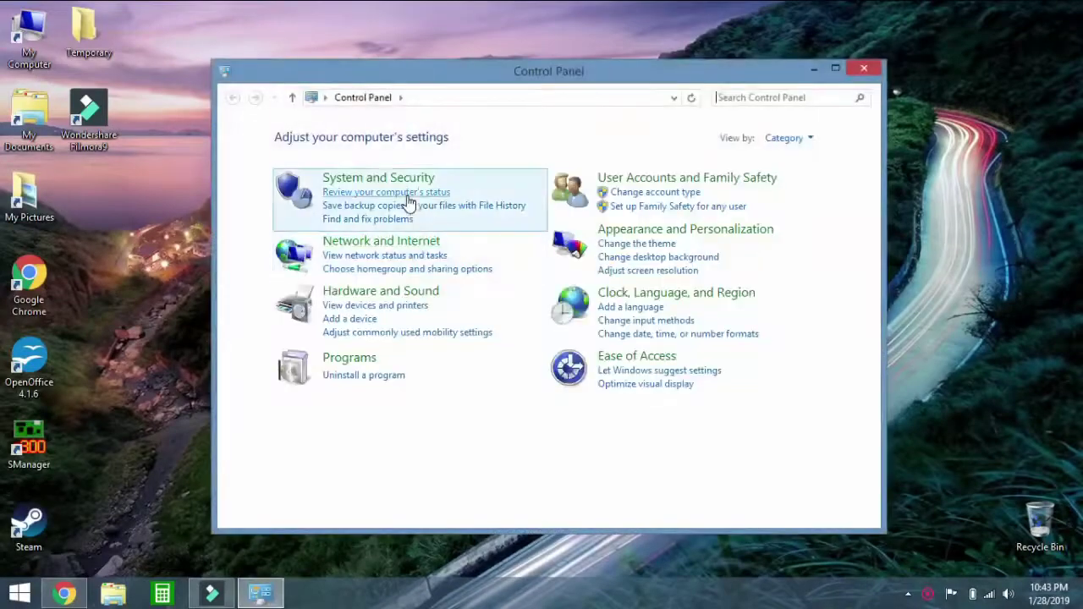
click(395, 184)
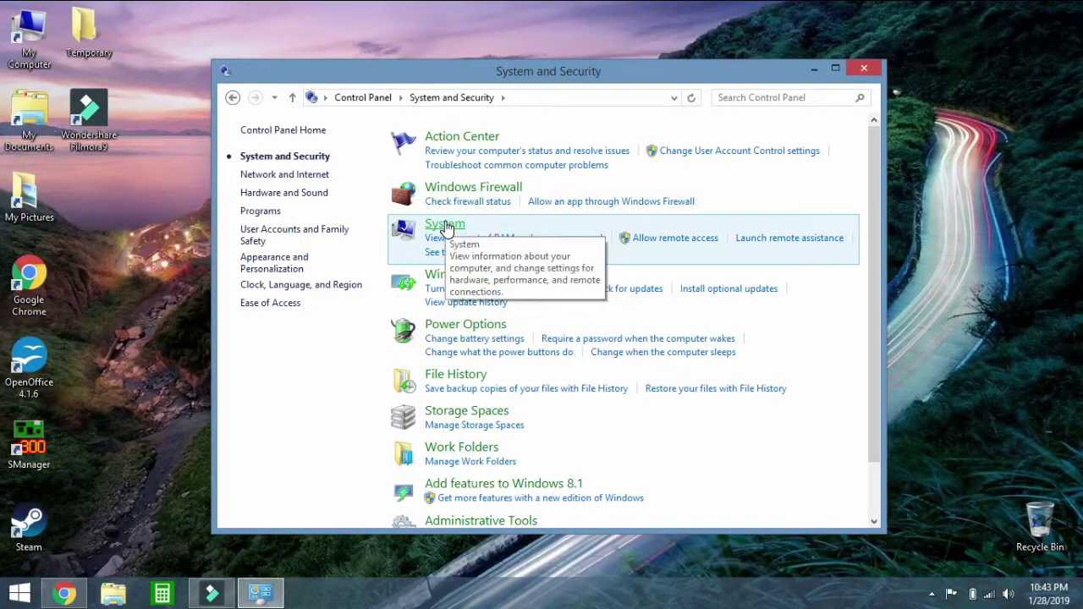
Step: Open System under System and Security to view this PC's Windows 8.1 edition, processor and memory
click(446, 226)
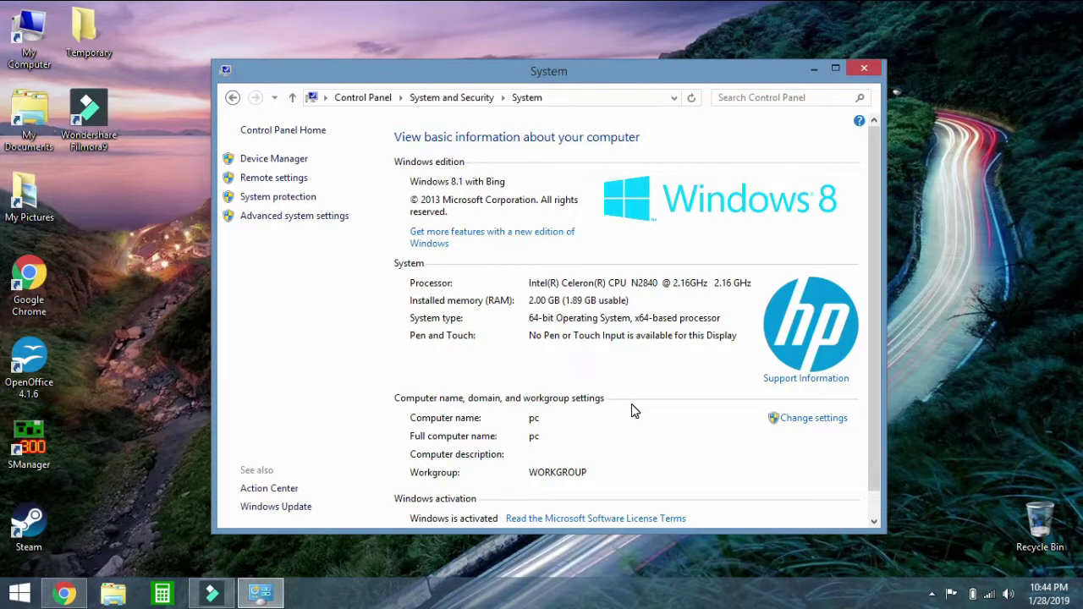
Step: Close Control Panel, then download and run the media creation tool from Chrome's Download Windows 10 page
click(861, 67)
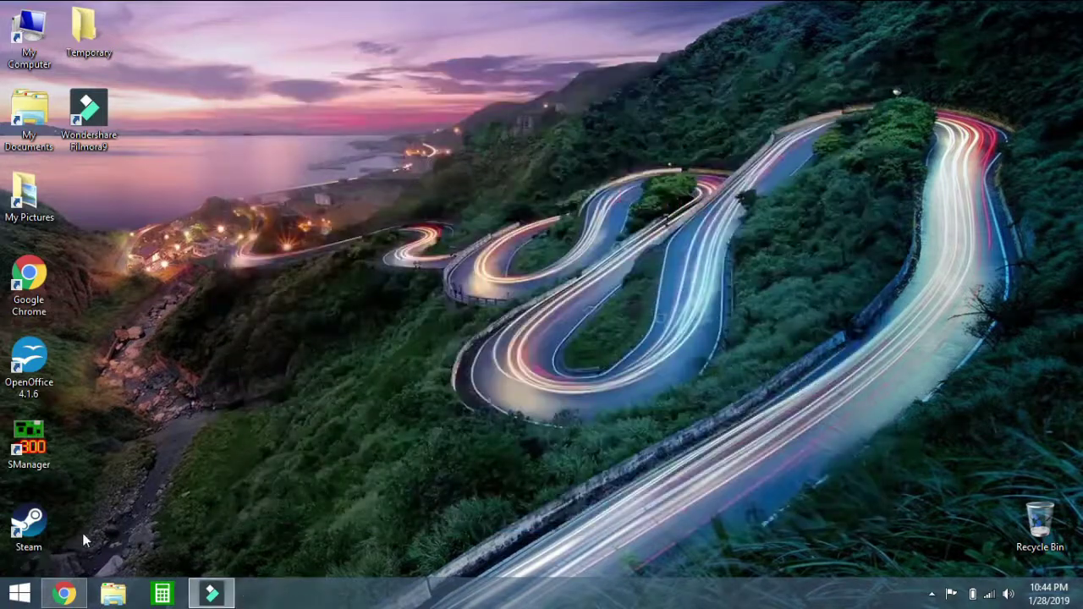
click(73, 595)
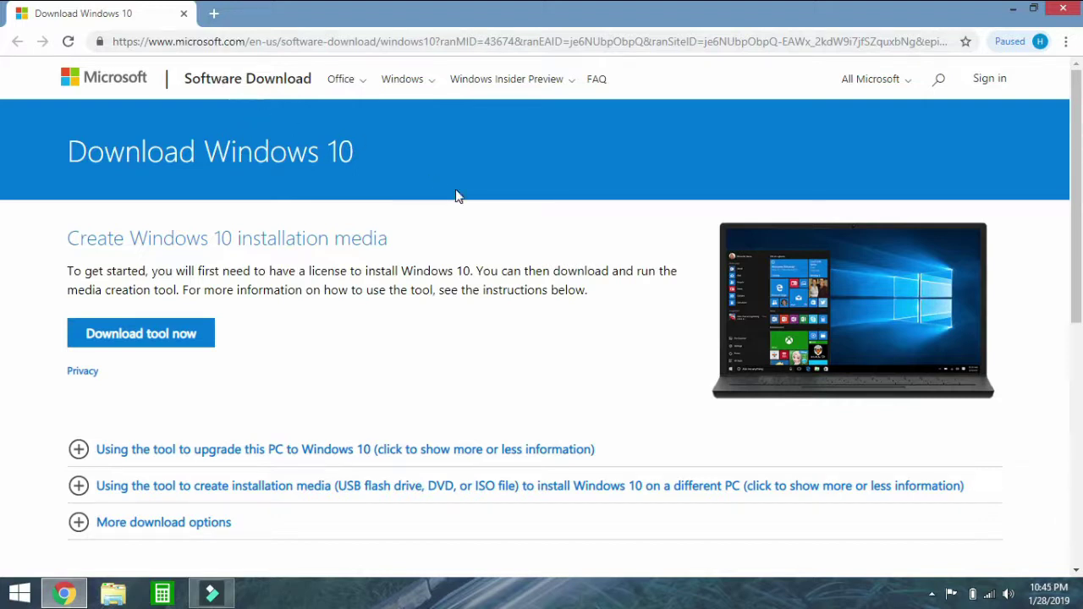
click(460, 47)
double_click(461, 46)
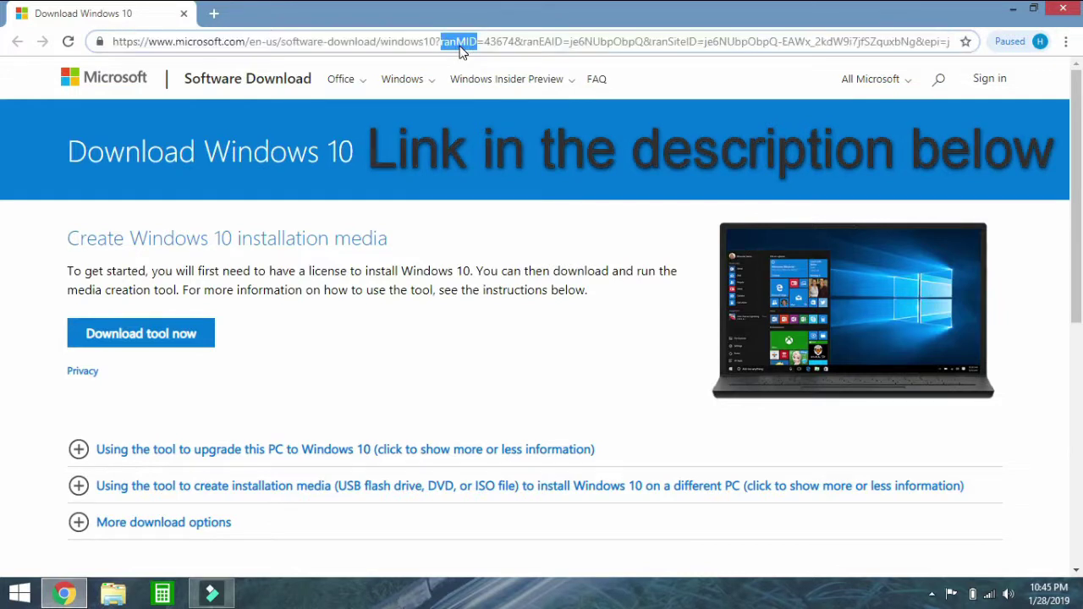
click(488, 172)
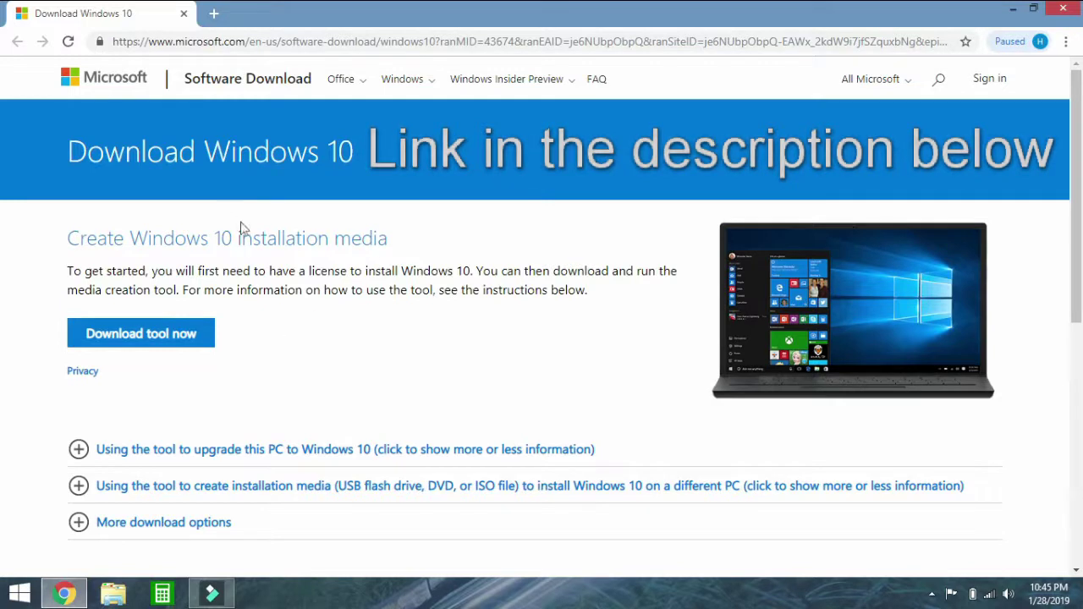
click(141, 349)
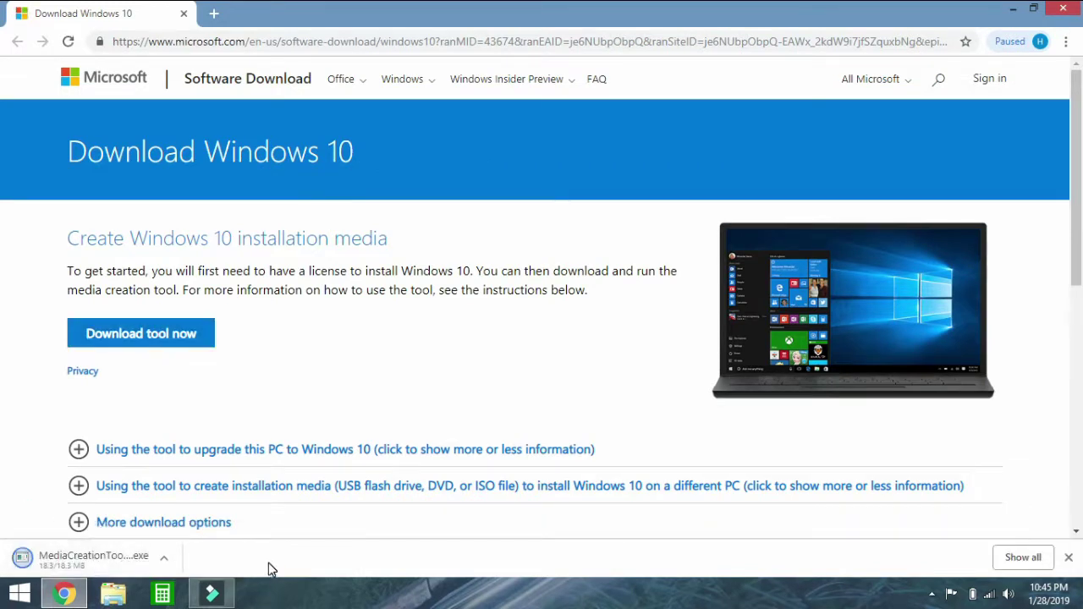
click(100, 562)
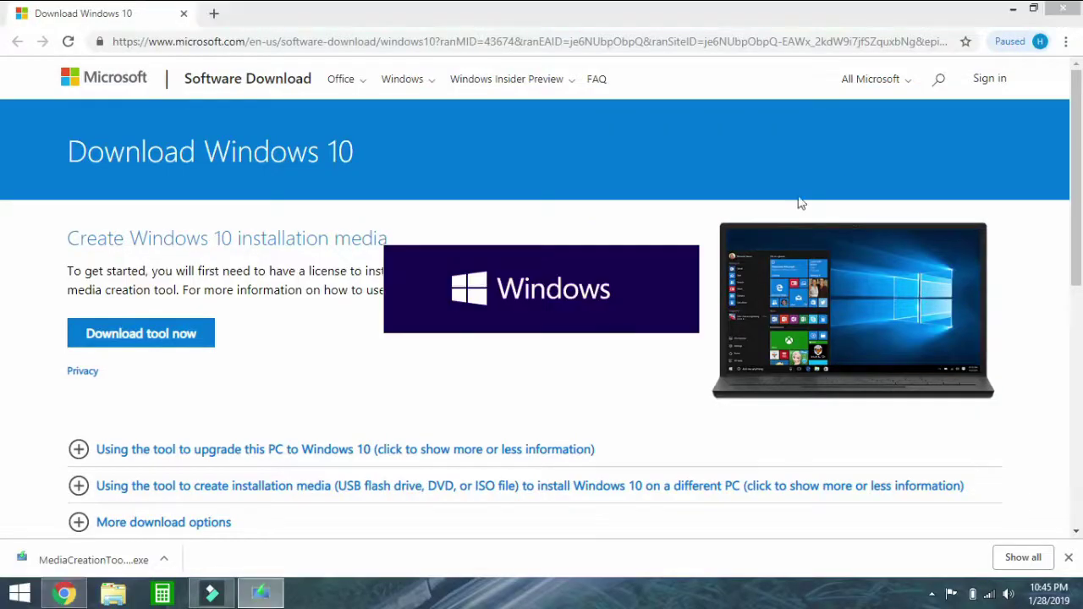
Step: Scroll through the Windows 10 license terms to the end and accept them
click(1013, 8)
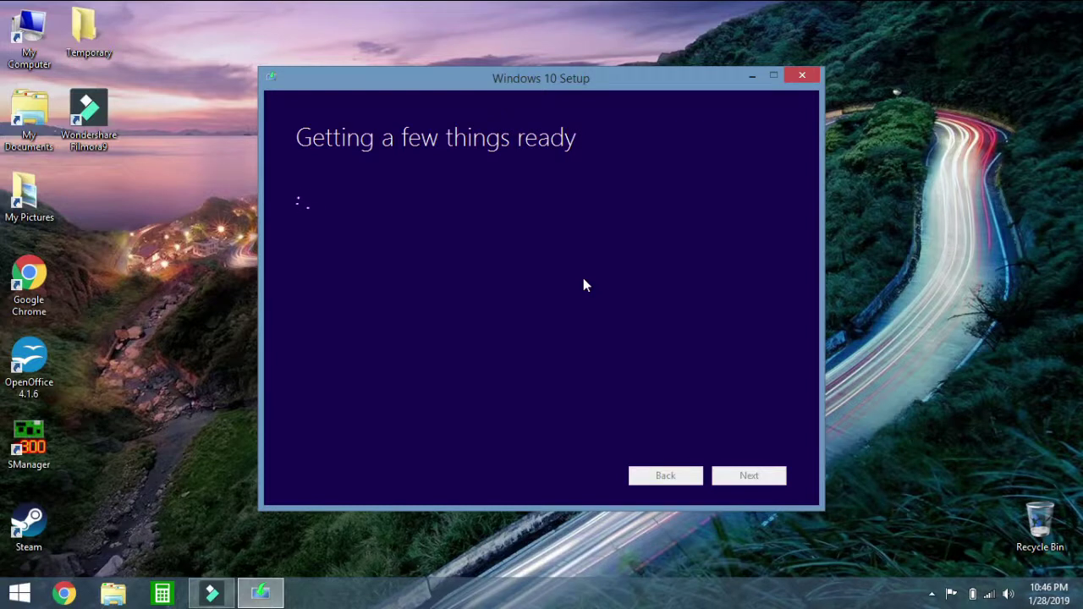
click(986, 358)
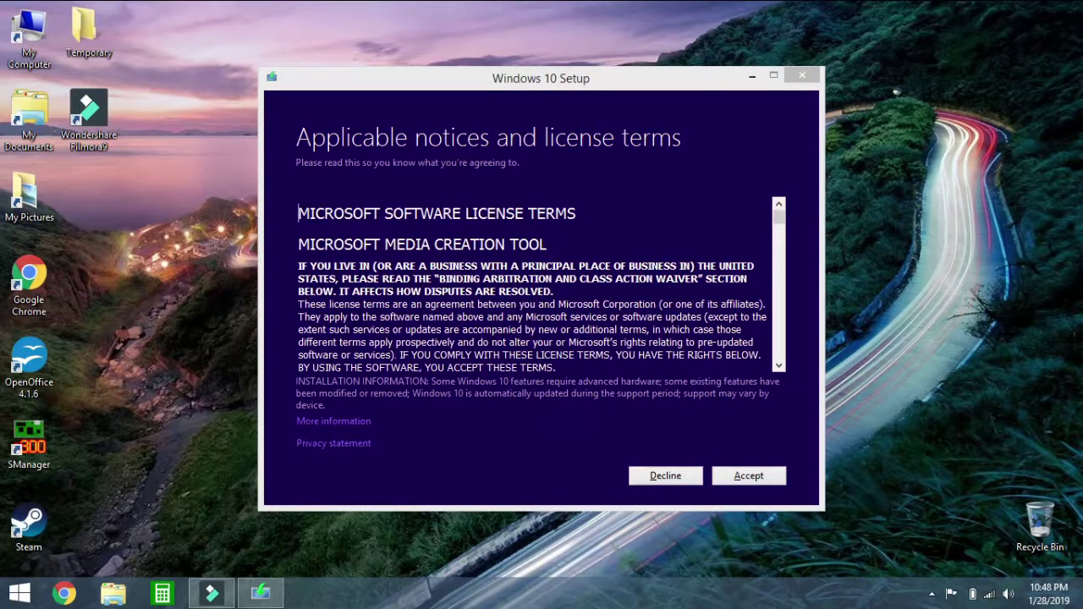
drag(781, 217, 785, 326)
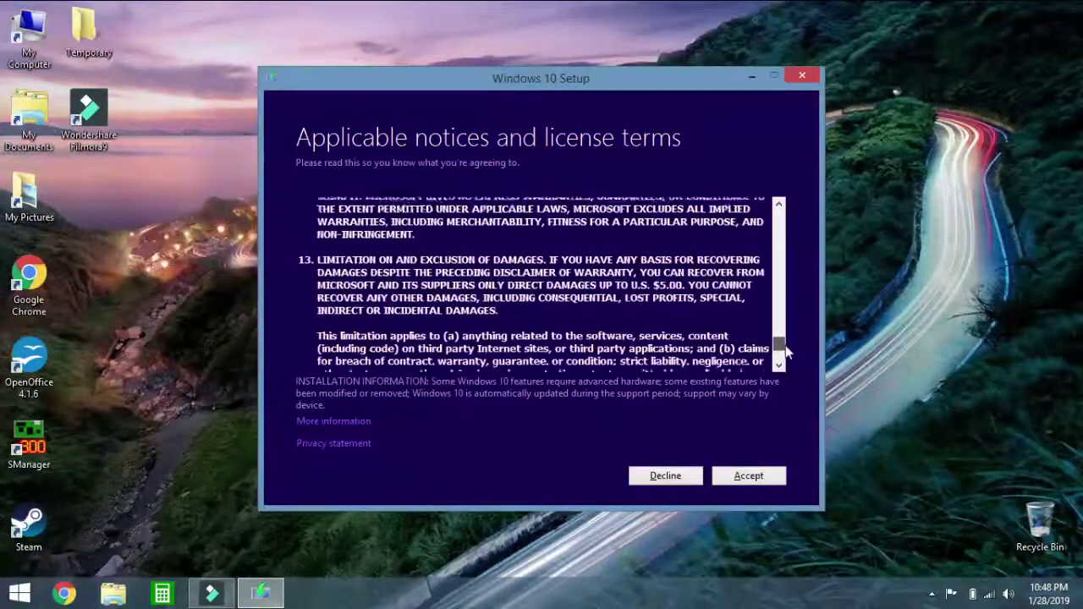
scroll(785, 351, down, 2)
scroll(786, 367, down, 1)
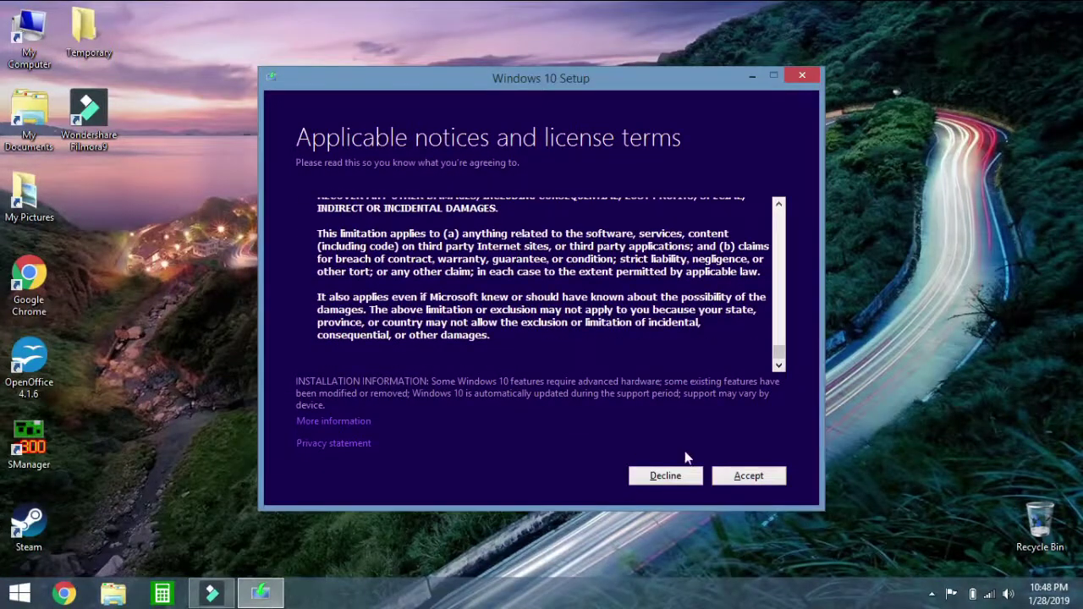
click(748, 475)
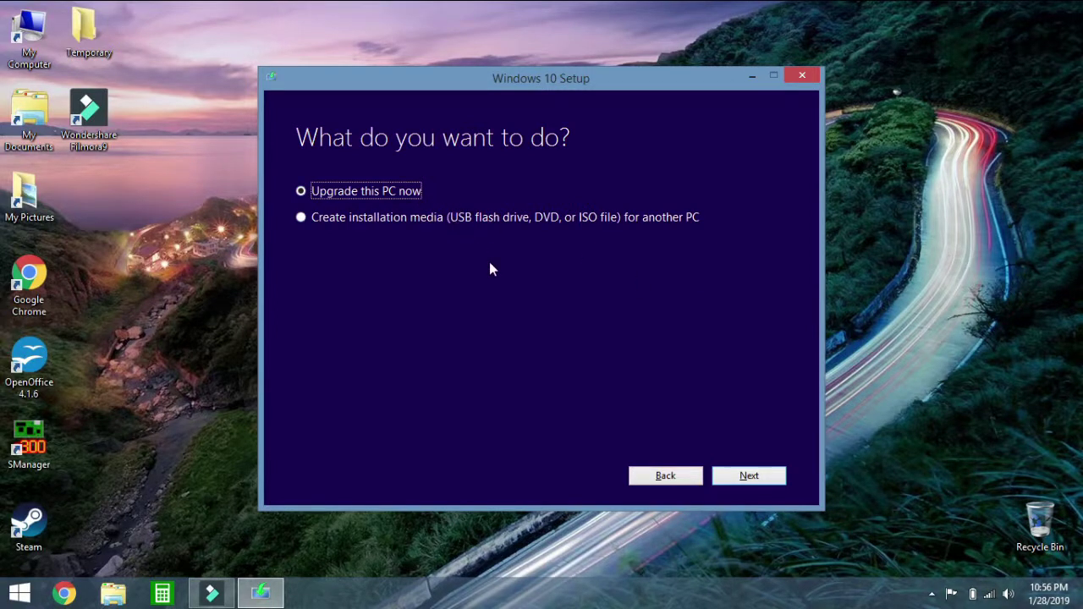
Step: Choose 'Upgrade this PC now' rather than creating installation media, and go Next
click(307, 214)
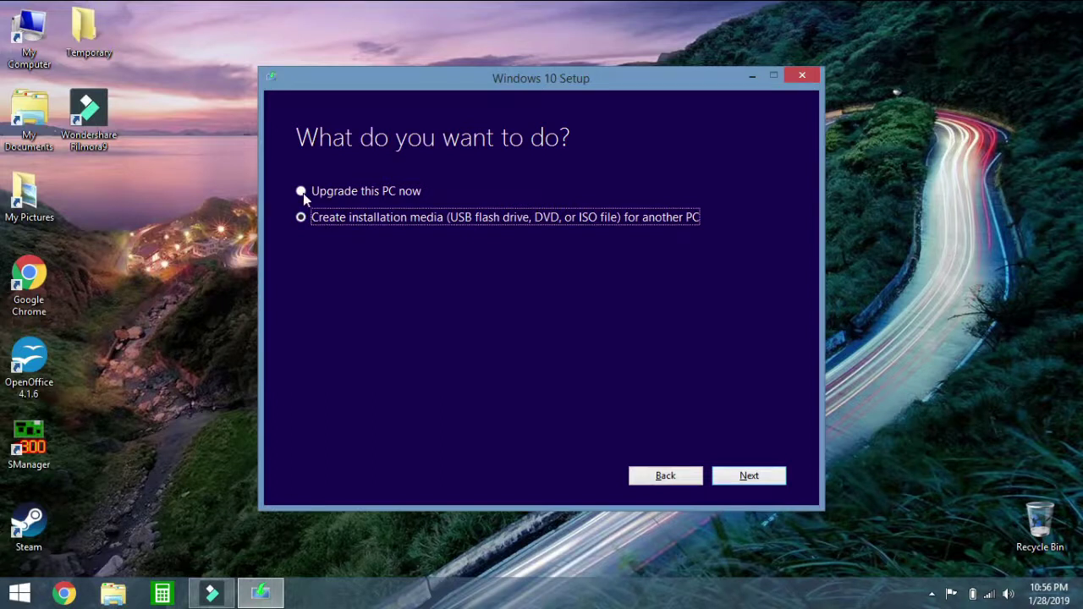
click(302, 192)
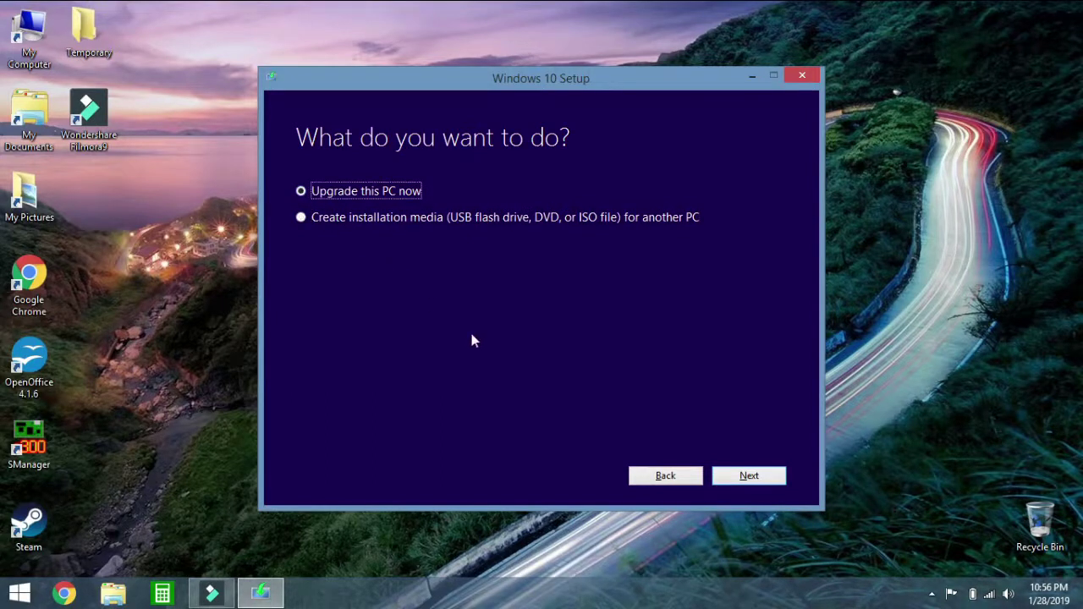
click(740, 481)
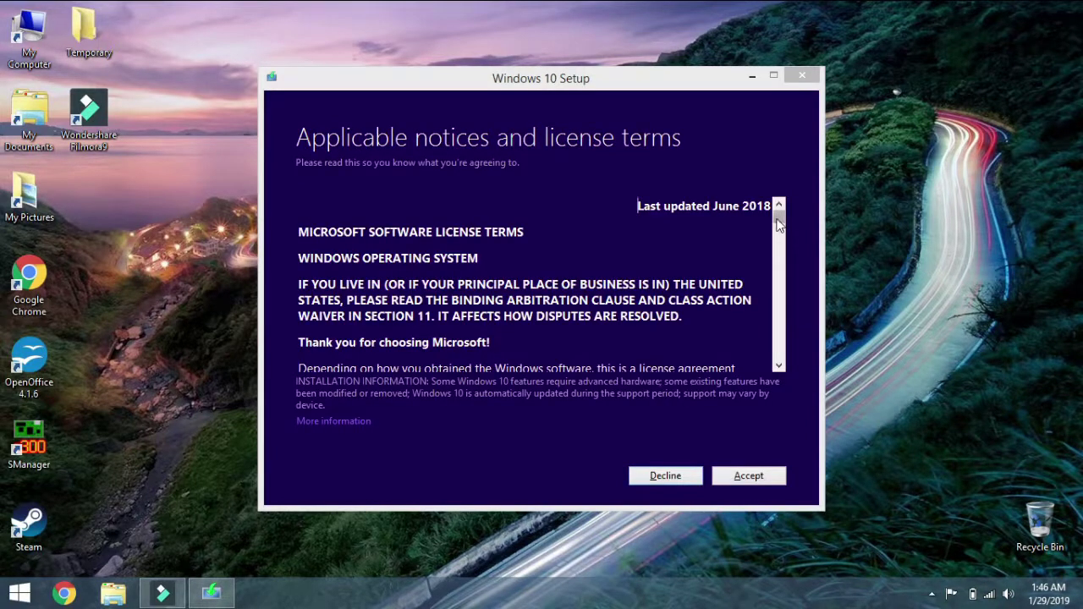
Step: Skim the license terms with the scrollbar and accept them a second time
drag(780, 222, 782, 354)
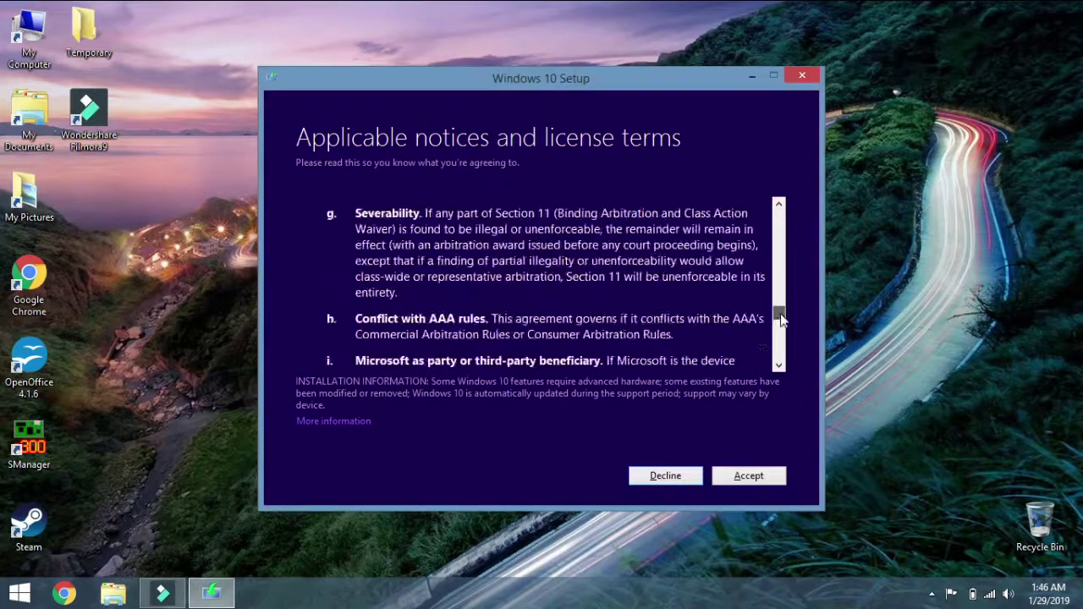
drag(782, 354, 782, 199)
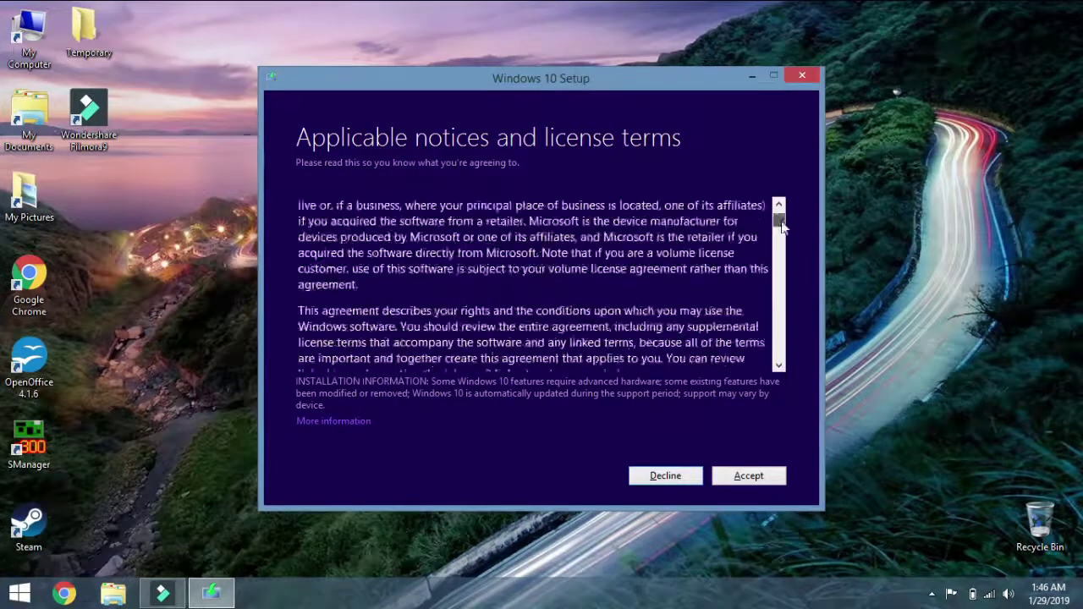
click(749, 475)
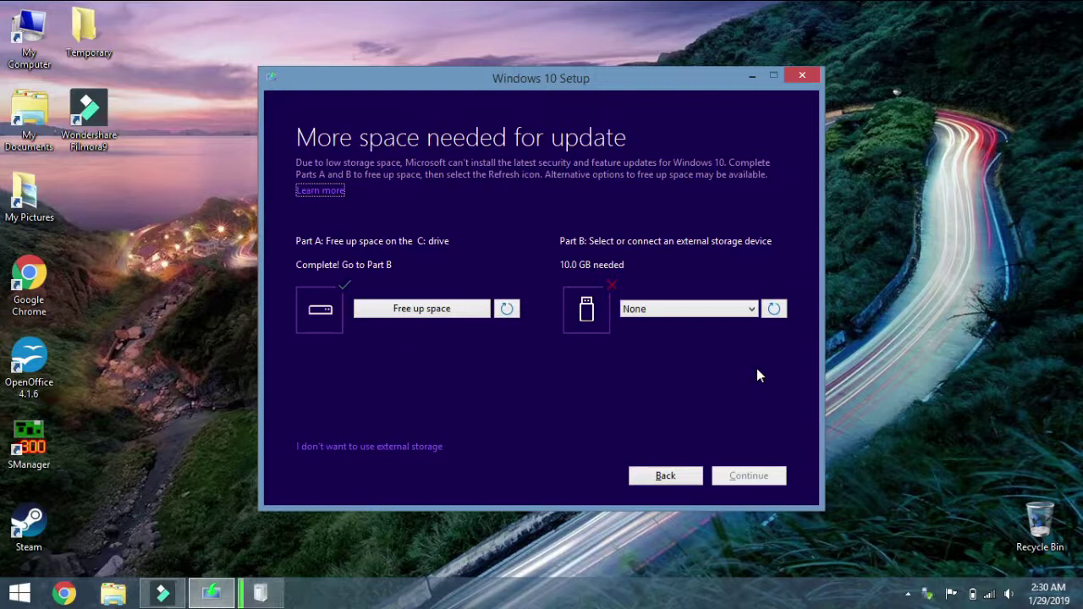
Step: Refresh Part B's drive list so the USB drive (D:) with 60.5 GB free is detected
click(771, 310)
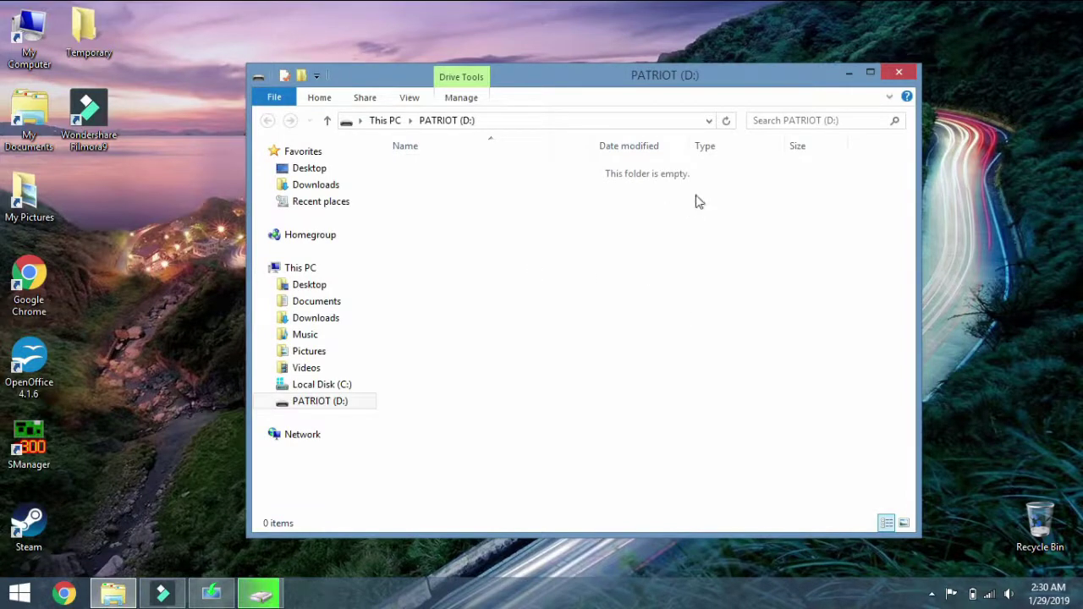
click(900, 71)
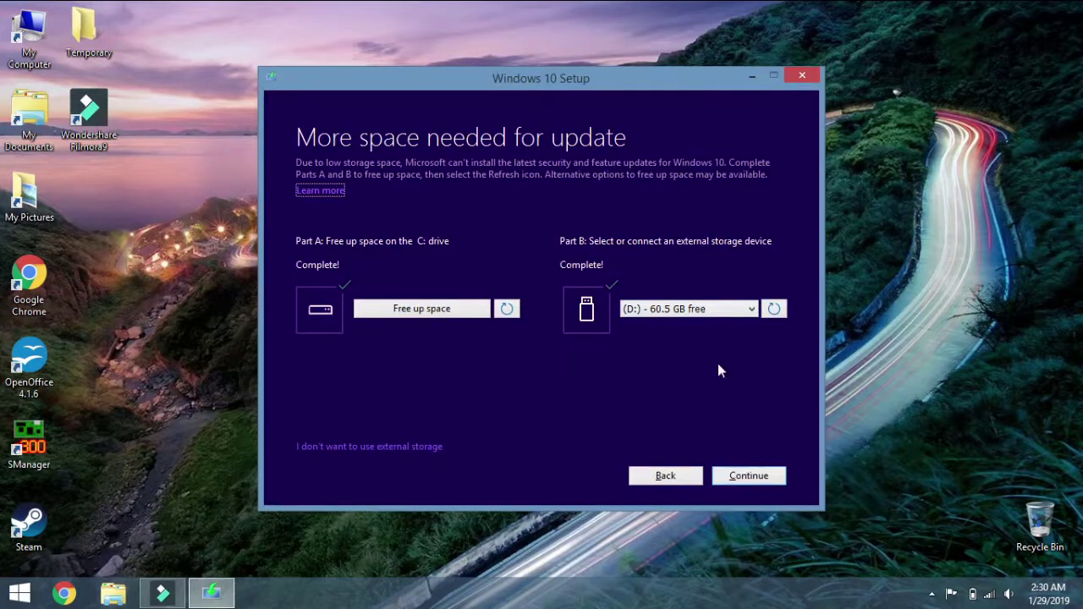
Step: Select '(D:) - 60.5 GB free' as the external storage drive and continue
click(730, 313)
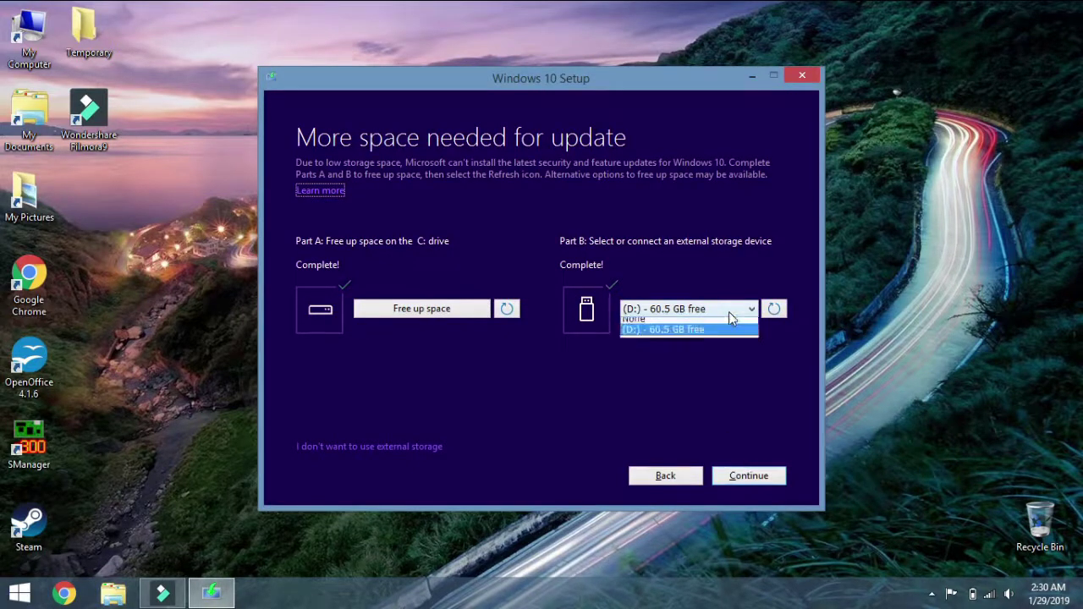
click(701, 338)
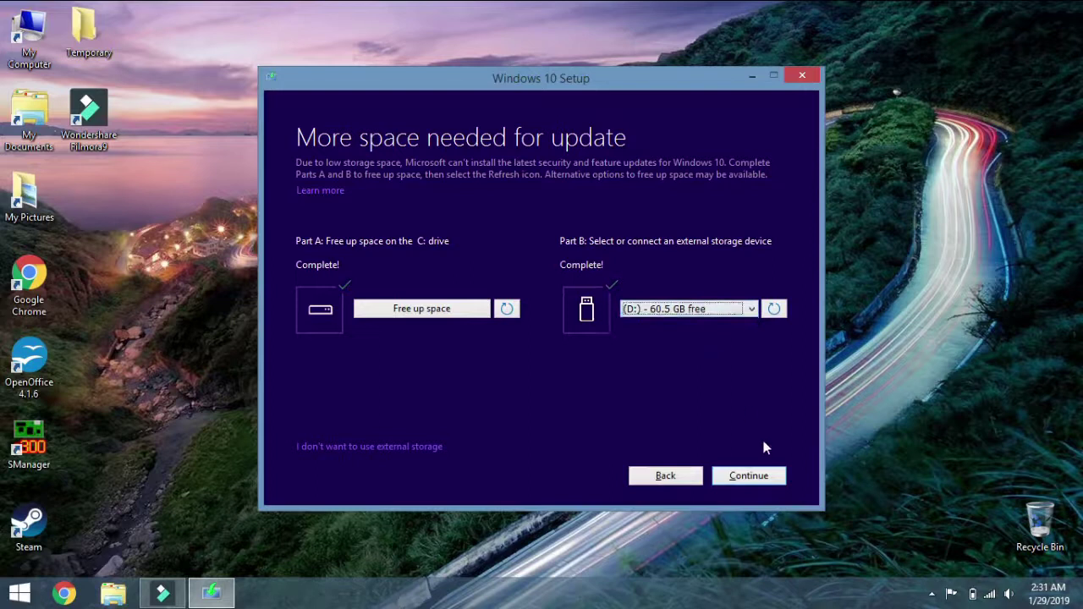
click(750, 476)
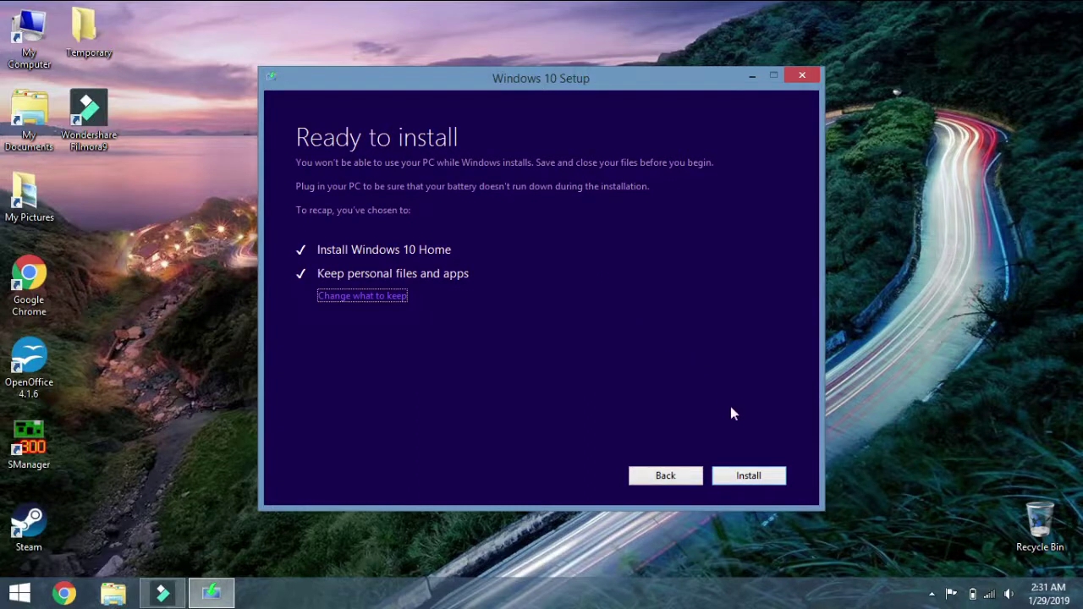
Step: Start the Windows 10 Home install from the Ready to install summary, keeping files and apps
click(758, 477)
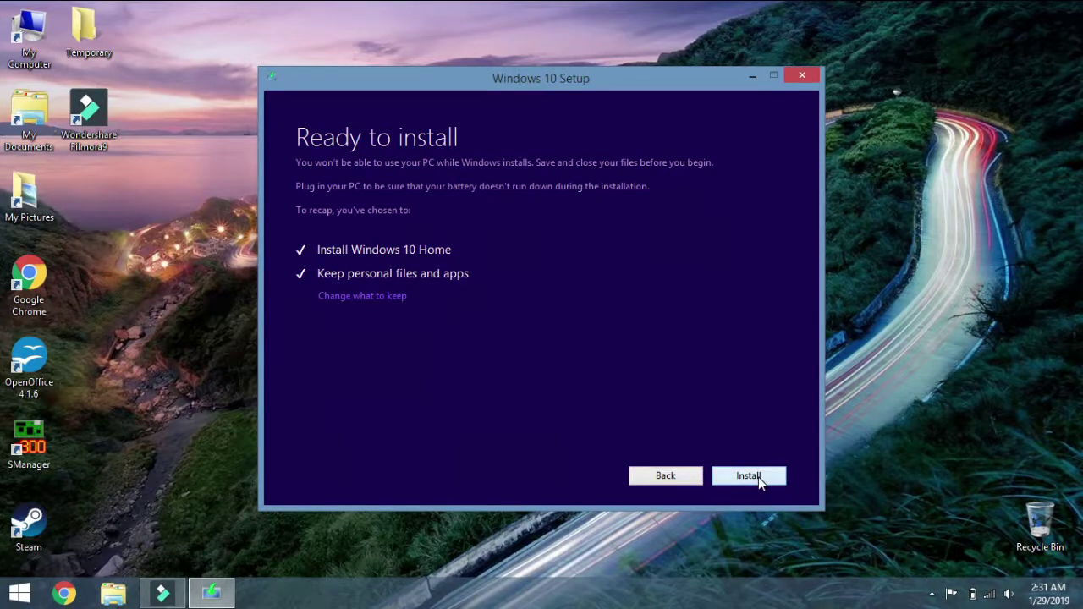